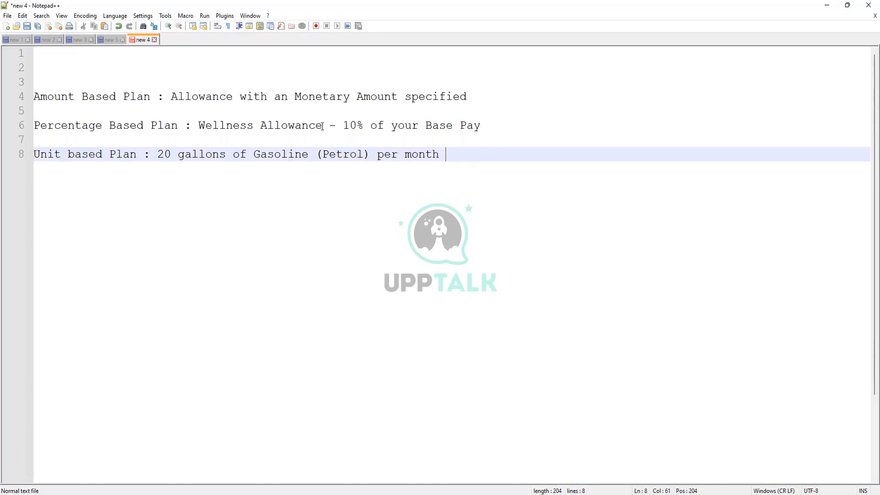
Step: Append "- $3.5 per gallon" to the end of the Unit based Plan line
{"action": "type", "text": "-"}
{"action": "type", "text": "$3.5 per ga"}
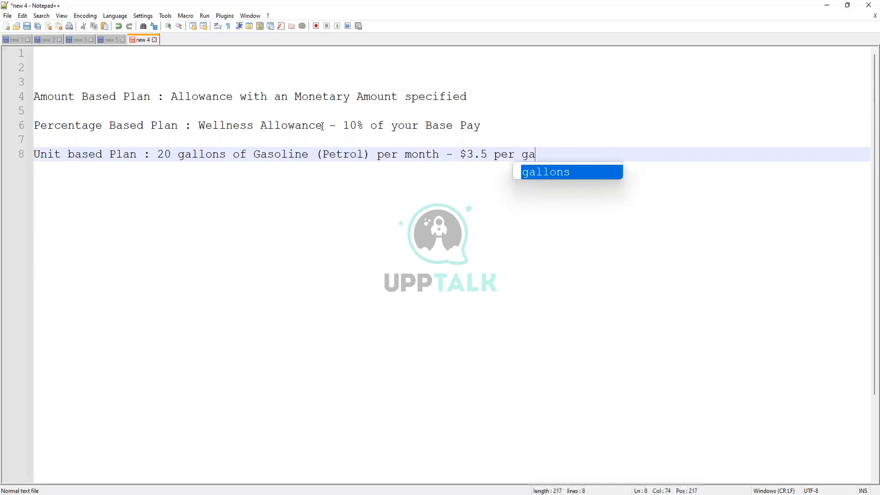
{"action": "type", "text": "llon"}
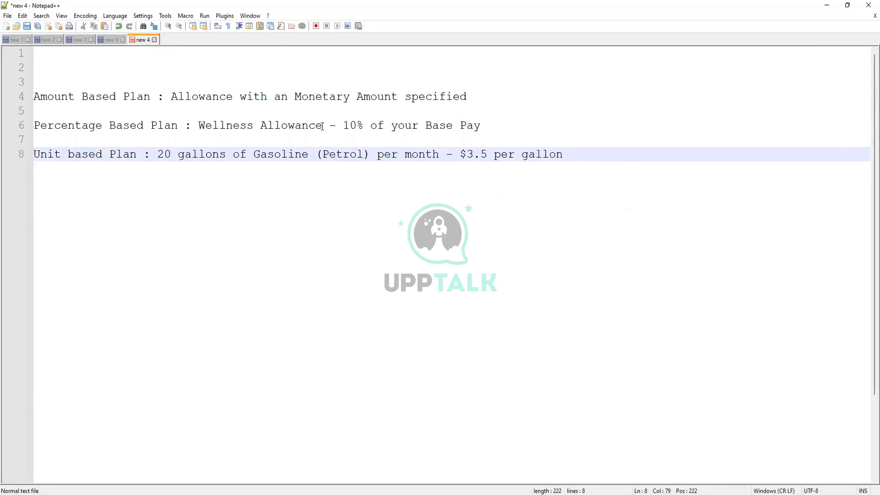
Step: Correct the price per gallon in the Unit based Plan line to $3.55
{"action": "key", "text": "Left"}
{"action": "key", "text": "Left"}
{"action": "key", "text": "Left"}
{"action": "key", "text": "Left"}
{"action": "key", "text": "Left"}
{"action": "key", "text": "Left"}
{"action": "key", "text": "Left"}
{"action": "key", "text": "Left"}
{"action": "key", "text": "Left"}
{"action": "type", "text": "5"}
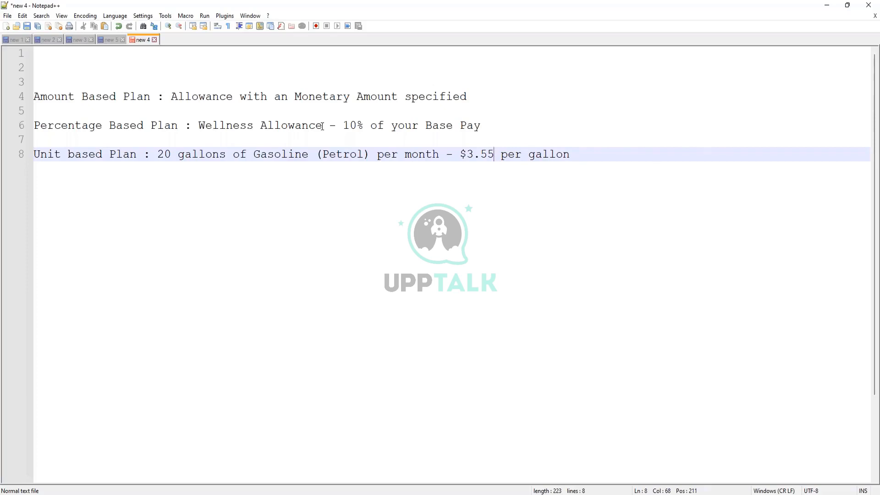
Step: Add an indented new line under the Unit based Plan line and align the gallons example with it using a tab
{"action": "key", "text": "Right"}
{"action": "key", "text": "Right"}
{"action": "key", "text": "Right"}
{"action": "key", "text": "Right"}
{"action": "key", "text": "End"}
{"action": "key", "text": "Return"}
{"action": "key", "text": "Tab"}
{"action": "key", "text": "Tab"}
{"action": "key", "text": "Tab"}
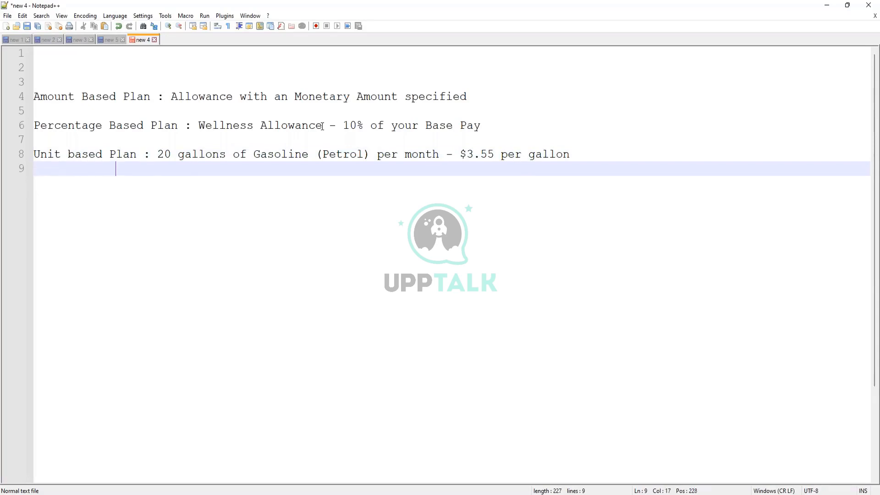
{"action": "key", "text": "Up"}
{"action": "key", "text": "Left"}
{"action": "key", "text": "Tab"}
{"action": "key", "text": "Down"}
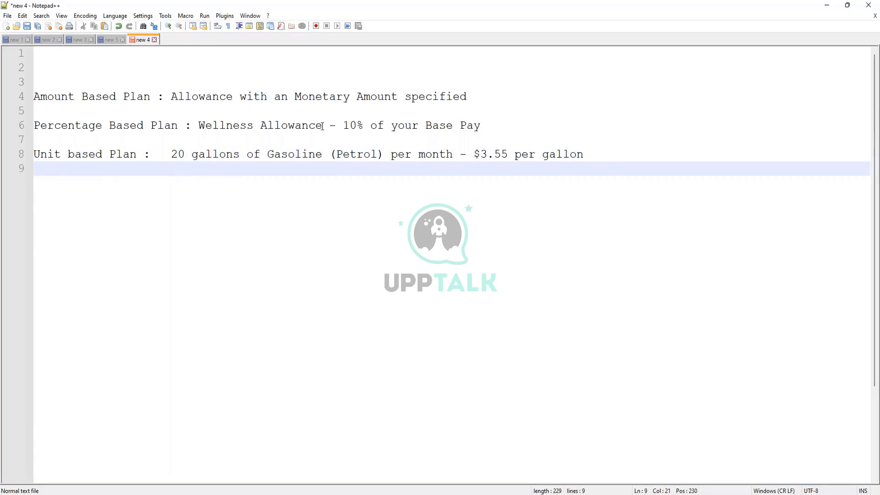
Step: Write "200 miles per month - per mile $5" as a second example on the new indented line
{"action": "type", "text": "200 miles per m"}
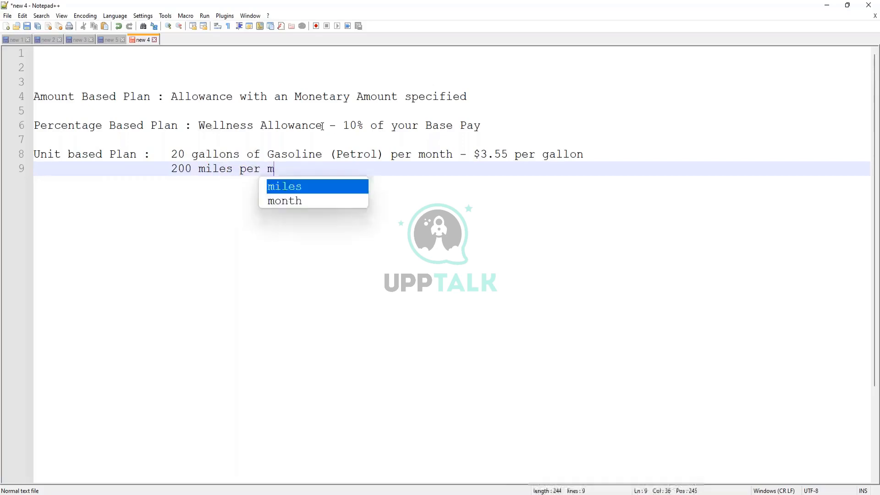
{"action": "type", "text": "onth "}
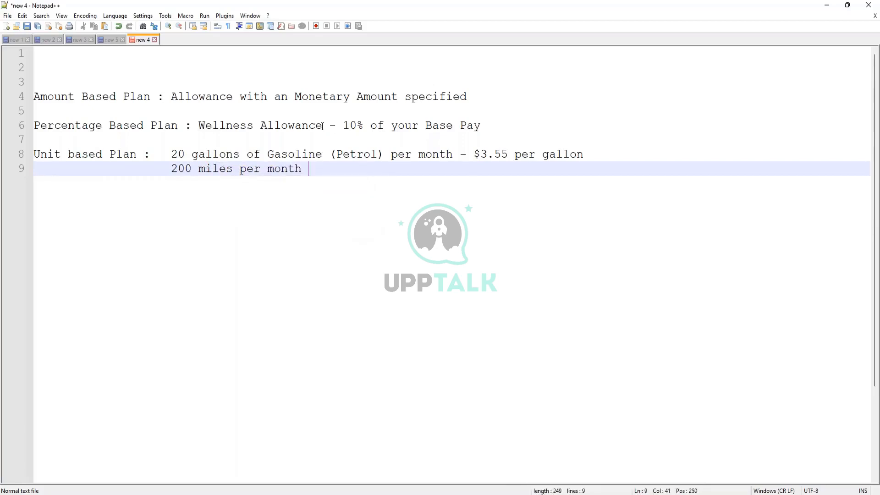
{"action": "type", "text": "- per mil"}
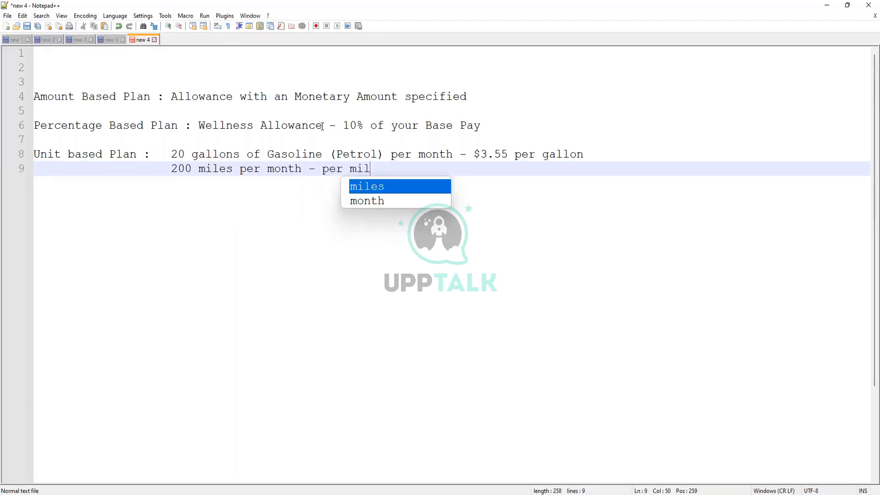
{"action": "type", "text": "e $"}
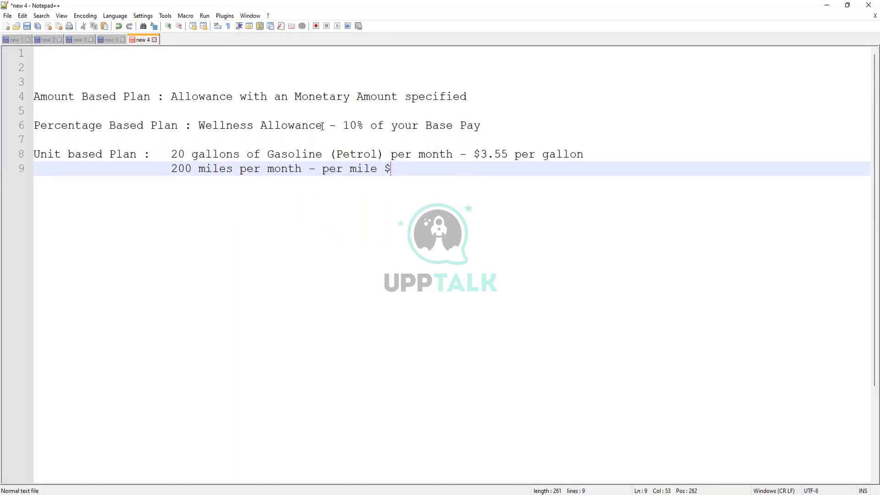
{"action": "type", "text": "5"}
Step: Review the mileage example, highlighting its number of miles and its rate per mile
{"action": "left_click_drag", "start_coordinate": [171, 169], "coordinate": [192, 168]}
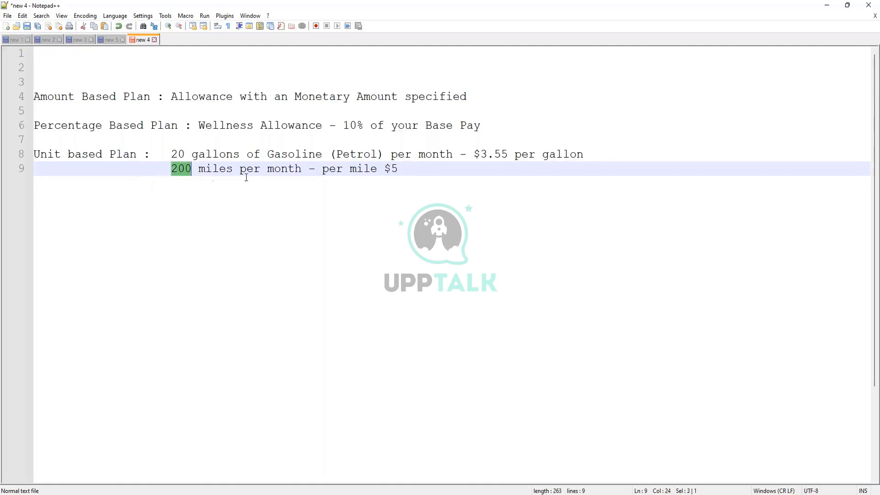
{"action": "left_click", "coordinate": [274, 170]}
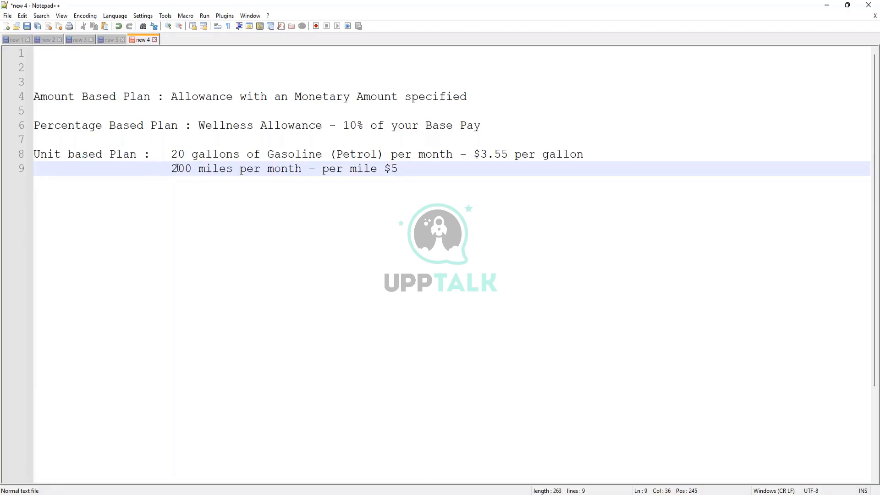
{"action": "left_click_drag", "start_coordinate": [171, 168], "coordinate": [193, 170]}
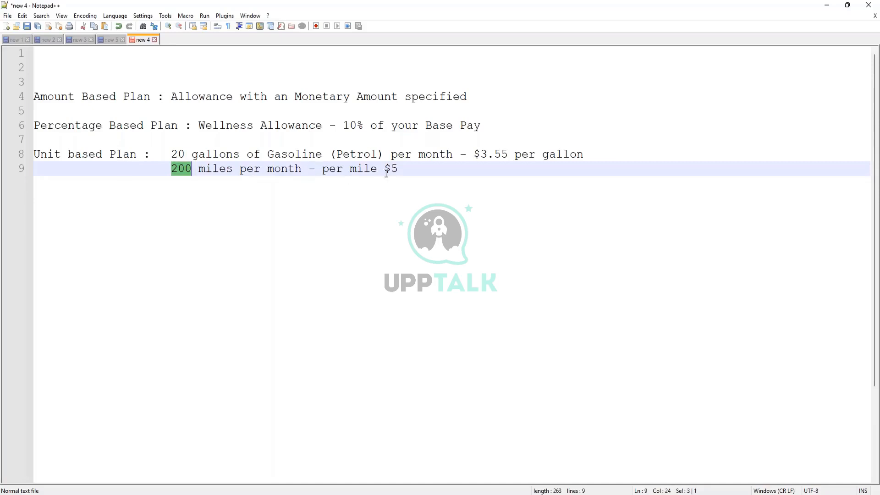
{"action": "left_click_drag", "start_coordinate": [405, 169], "coordinate": [384, 164]}
{"action": "left_click", "coordinate": [397, 176]}
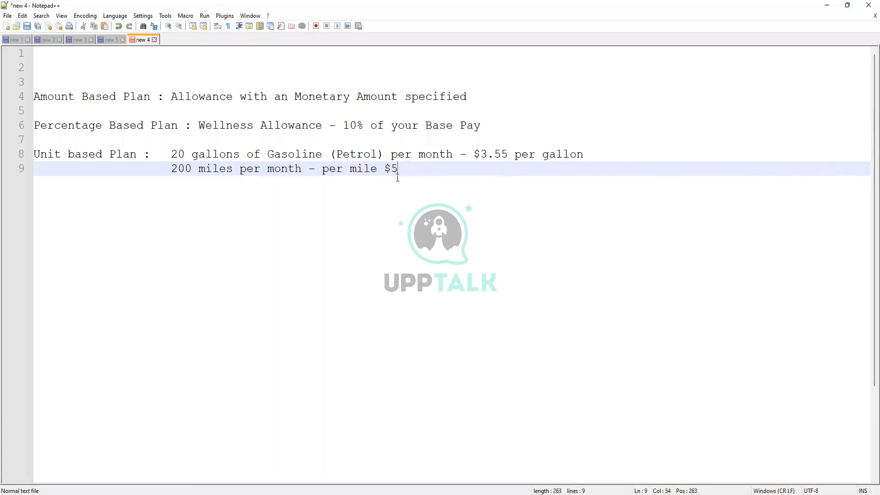
{"action": "left_click", "coordinate": [185, 168]}
Step: Examine the Unit based Plan's gasoline example, highlighting its label, monthly quantity and price per gallon
{"action": "left_click", "coordinate": [57, 155]}
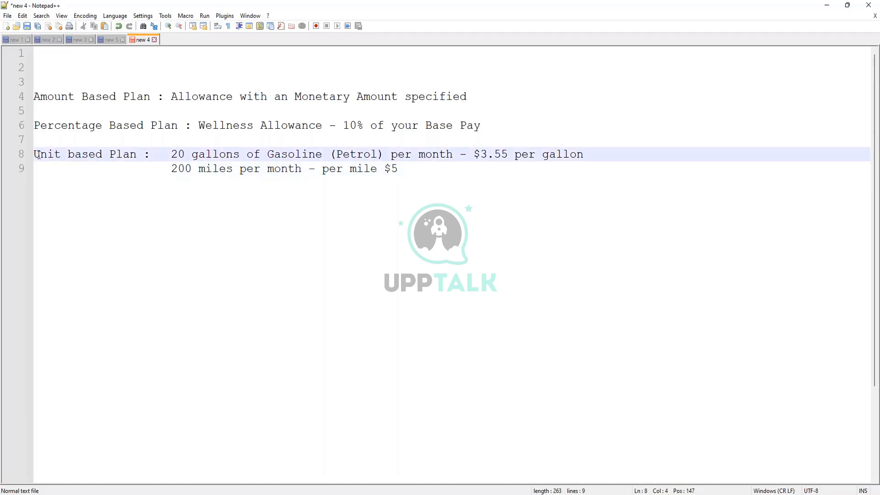
{"action": "left_click_drag", "start_coordinate": [39, 155], "coordinate": [138, 155]}
{"action": "left_click", "coordinate": [197, 155]}
{"action": "left_click_drag", "start_coordinate": [173, 154], "coordinate": [454, 152]}
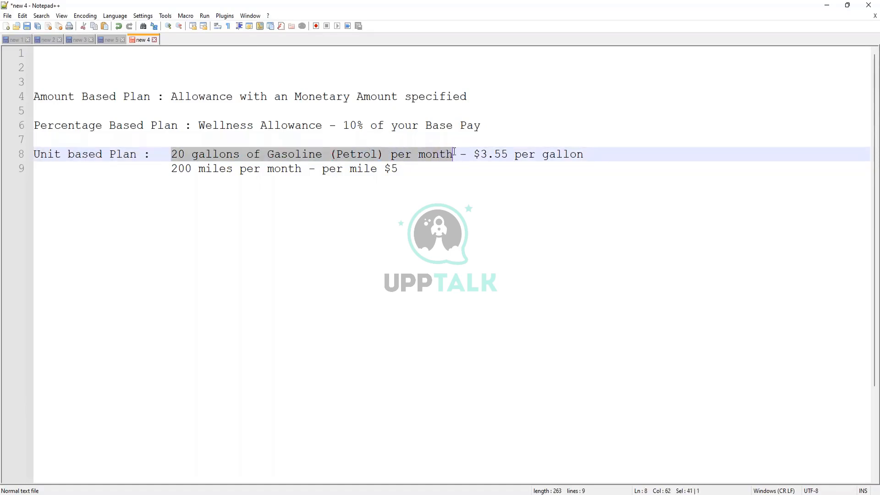
{"action": "left_click", "coordinate": [288, 156]}
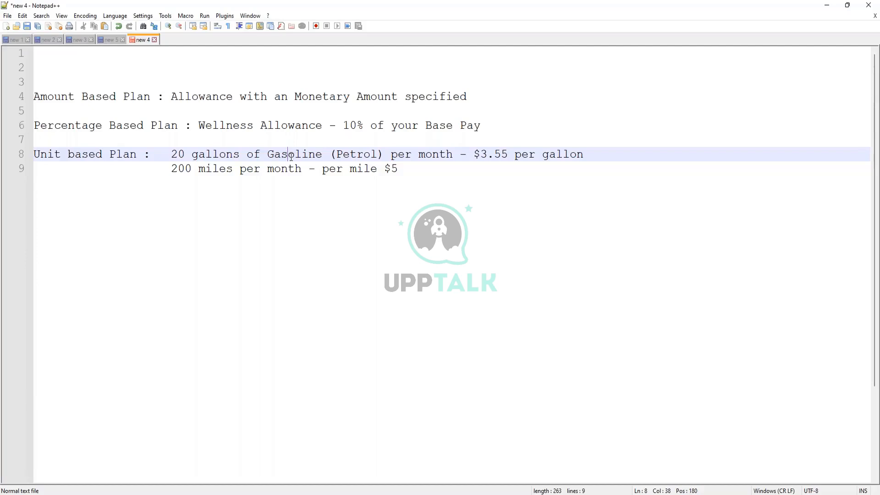
{"action": "left_click_drag", "start_coordinate": [171, 156], "coordinate": [185, 156]}
{"action": "left_click_drag", "start_coordinate": [398, 169], "coordinate": [384, 169]}
{"action": "left_click_drag", "start_coordinate": [475, 156], "coordinate": [508, 156]}
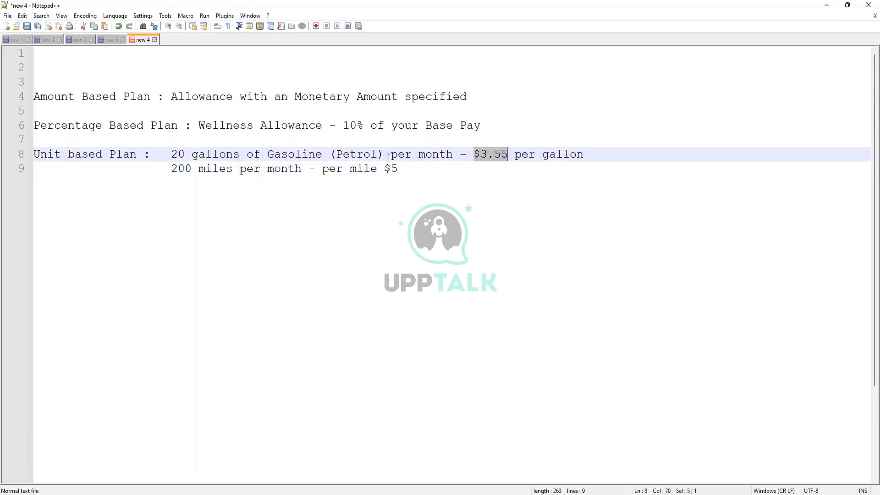
{"action": "left_click", "coordinate": [315, 156]}
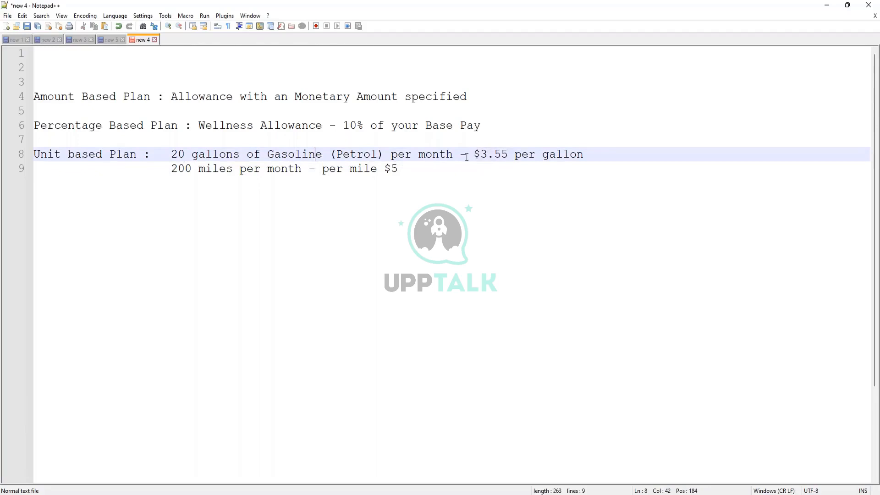
{"action": "left_click", "coordinate": [495, 154]}
{"action": "left_click_drag", "start_coordinate": [474, 154], "coordinate": [508, 154]}
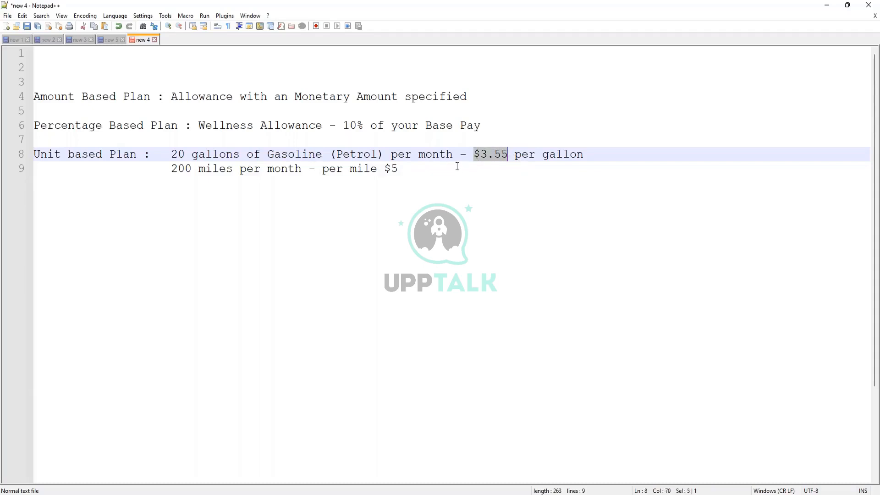
{"action": "left_click", "coordinate": [391, 155]}
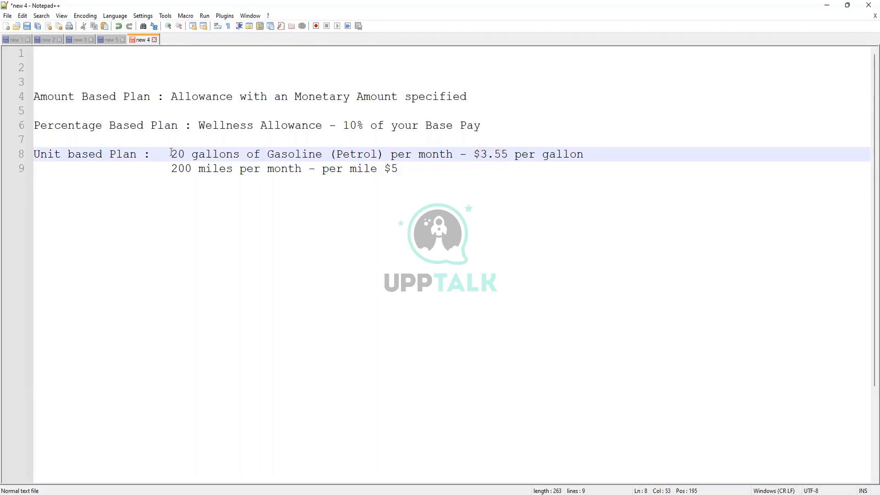
{"action": "left_click_drag", "start_coordinate": [173, 155], "coordinate": [455, 154]}
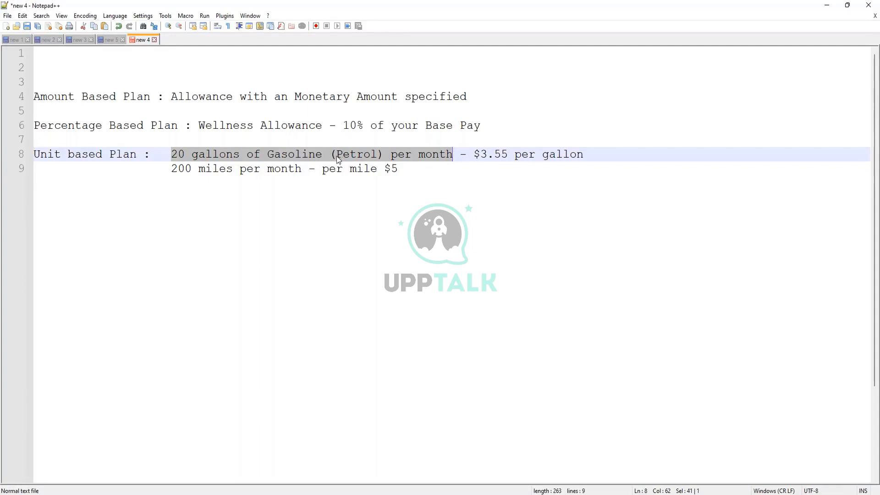
{"action": "left_click", "coordinate": [172, 154]}
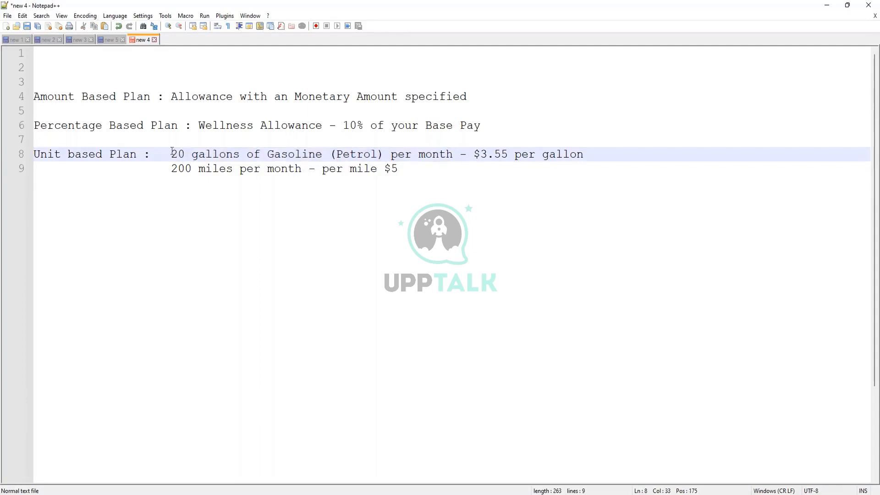
{"action": "left_click_drag", "start_coordinate": [172, 154], "coordinate": [453, 154]}
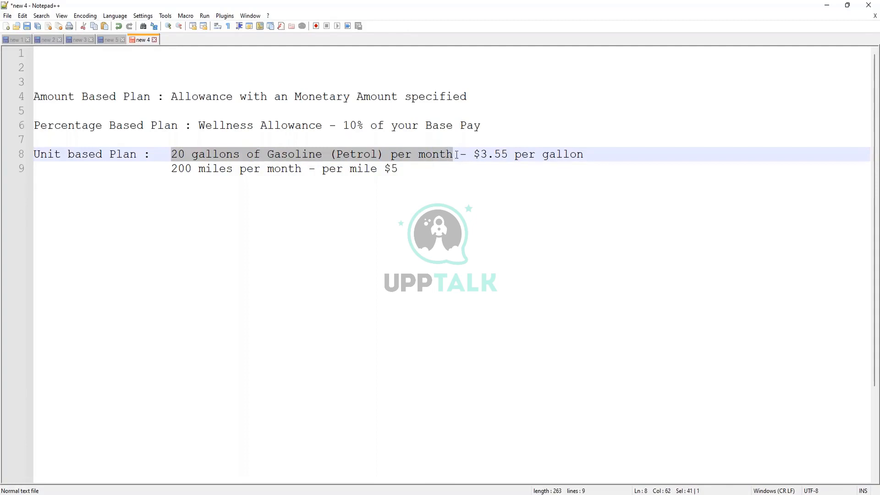
{"action": "left_click", "coordinate": [319, 172]}
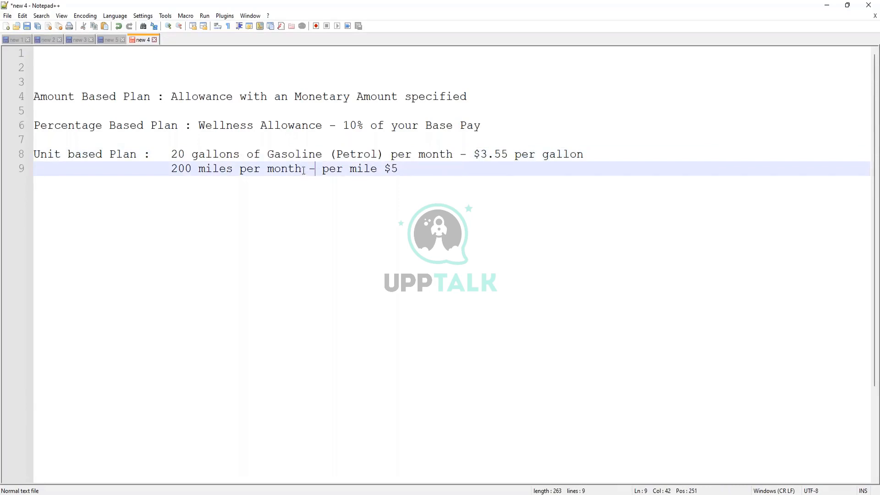
{"action": "left_click", "coordinate": [296, 152]}
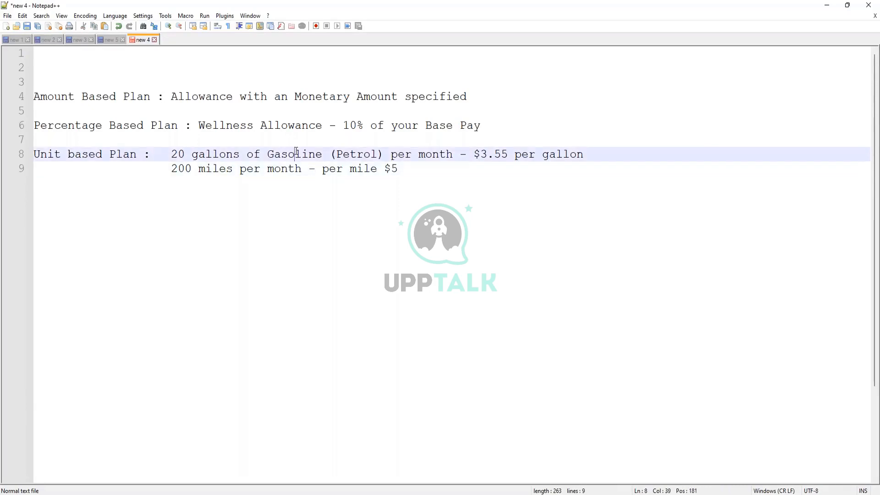
Step: Compare the Amount, Percentage and Unit based plan lines, highlighting the gallon quantity and the Unit based Plan label
{"action": "left_click", "coordinate": [364, 98]}
{"action": "left_click", "coordinate": [354, 157]}
{"action": "left_click", "coordinate": [159, 99]}
{"action": "left_click", "coordinate": [288, 98]}
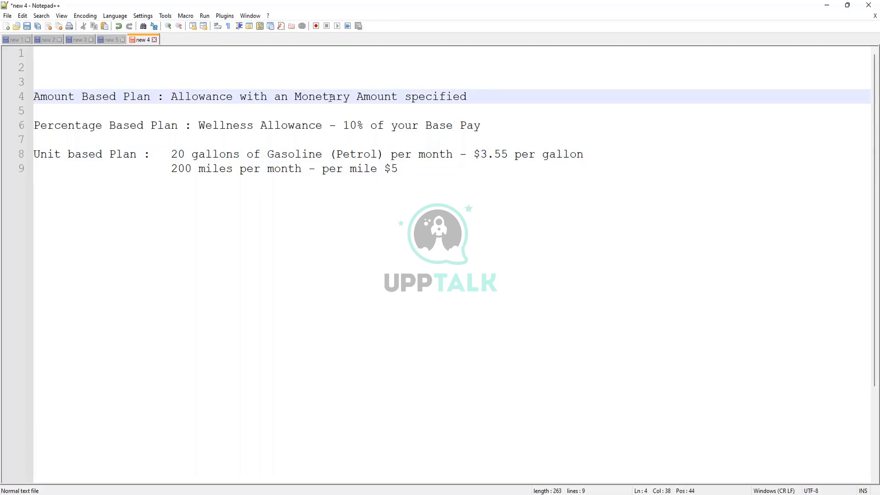
{"action": "left_click", "coordinate": [109, 122]}
{"action": "left_click", "coordinate": [125, 125]}
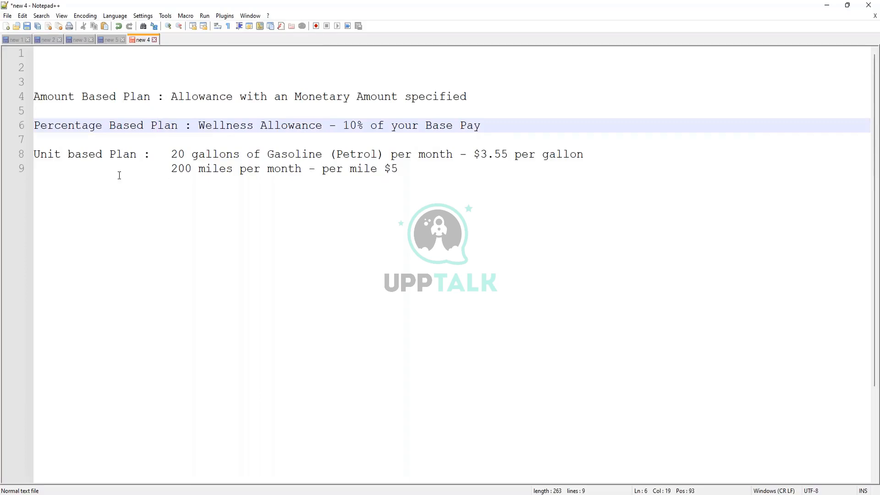
{"action": "left_click", "coordinate": [116, 155]}
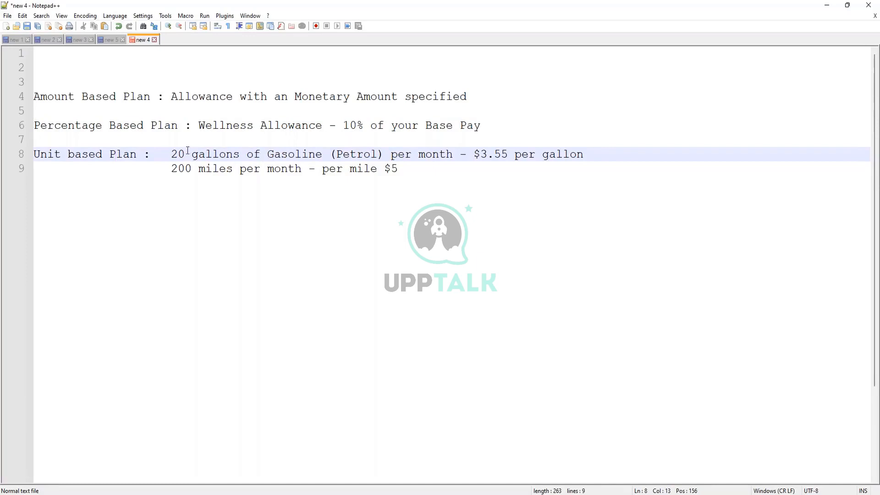
{"action": "left_click_drag", "start_coordinate": [171, 155], "coordinate": [185, 155]}
{"action": "left_click", "coordinate": [300, 154]}
{"action": "left_click_drag", "start_coordinate": [171, 154], "coordinate": [186, 155]}
{"action": "left_click", "coordinate": [500, 155]}
{"action": "left_click_drag", "start_coordinate": [137, 155], "coordinate": [34, 155]}
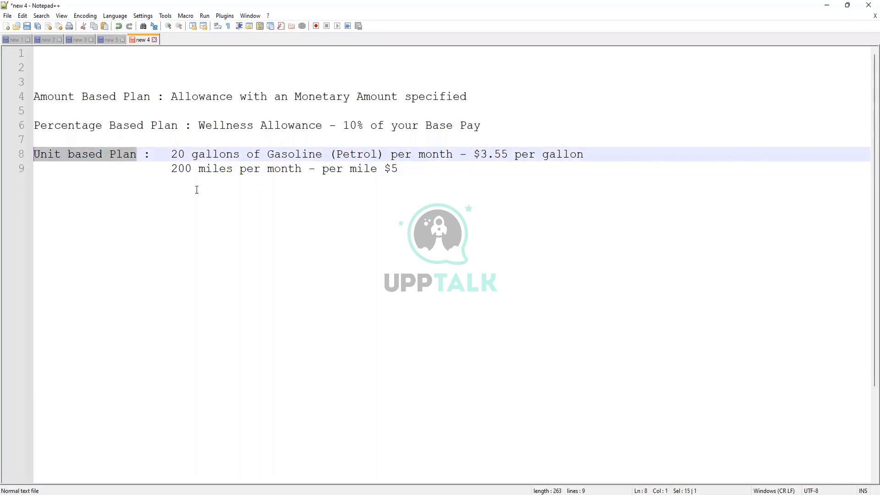
Step: Switch to Workday and start an allowance plan as Amount Based Plan with effective date 03/24/2022, continuing to its details form
{"action": "key", "text": "alt+Tab"}
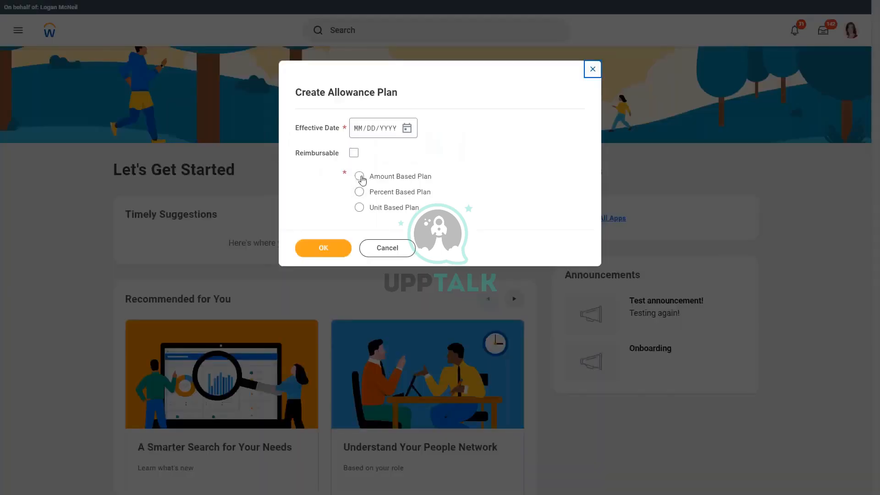
{"action": "left_click", "coordinate": [359, 176]}
{"action": "left_click", "coordinate": [347, 247]}
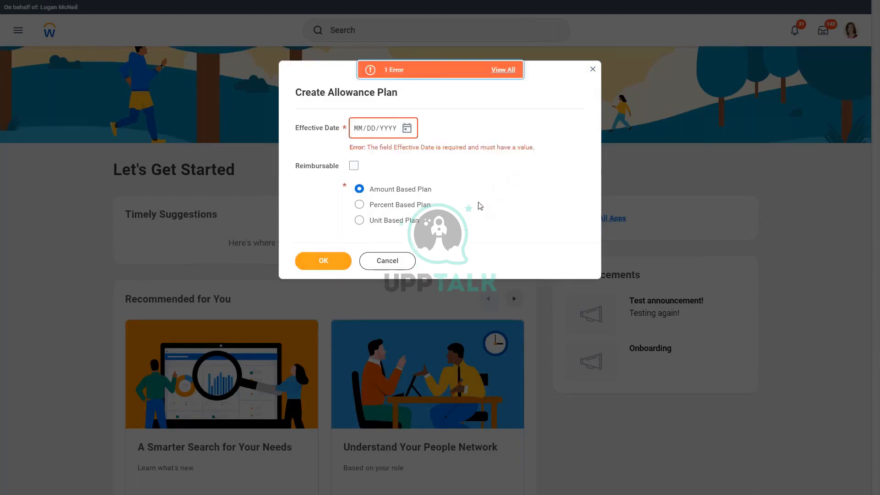
{"action": "left_click", "coordinate": [412, 130]}
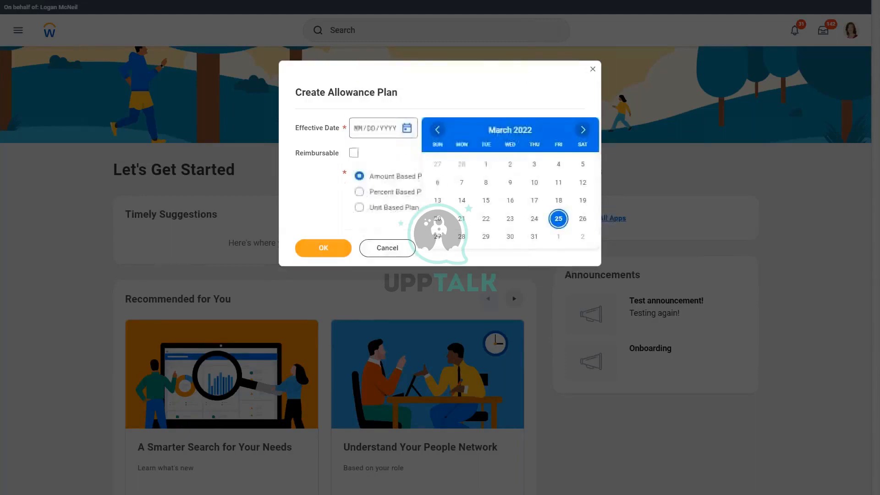
{"action": "left_click", "coordinate": [532, 220]}
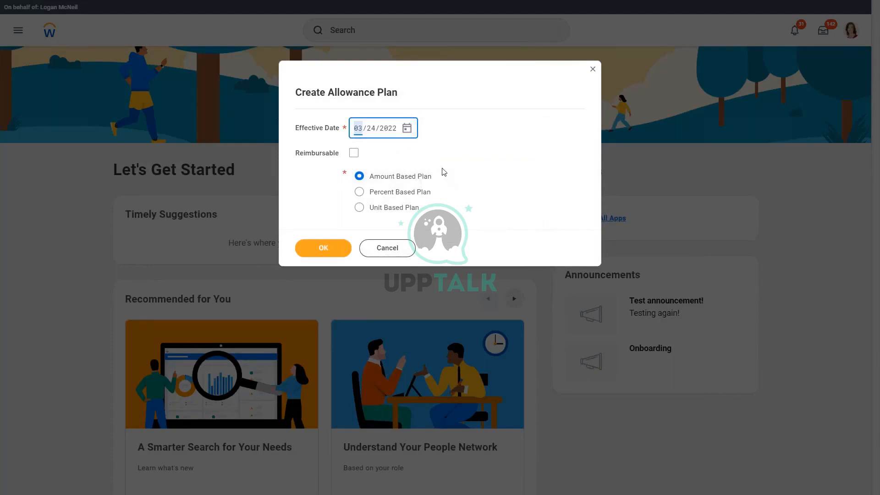
{"action": "left_click", "coordinate": [321, 248]}
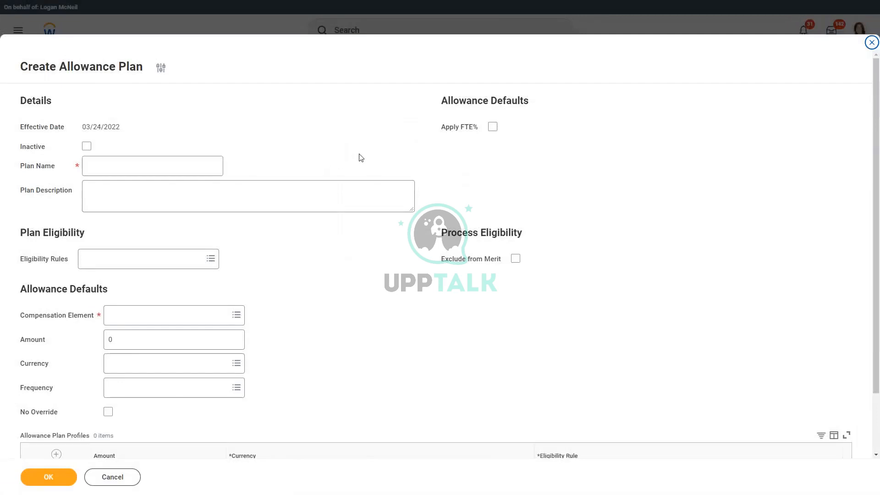
Step: Enter WW_Car Allowance as the plan name in the allowance plan details
{"action": "left_click", "coordinate": [139, 165]}
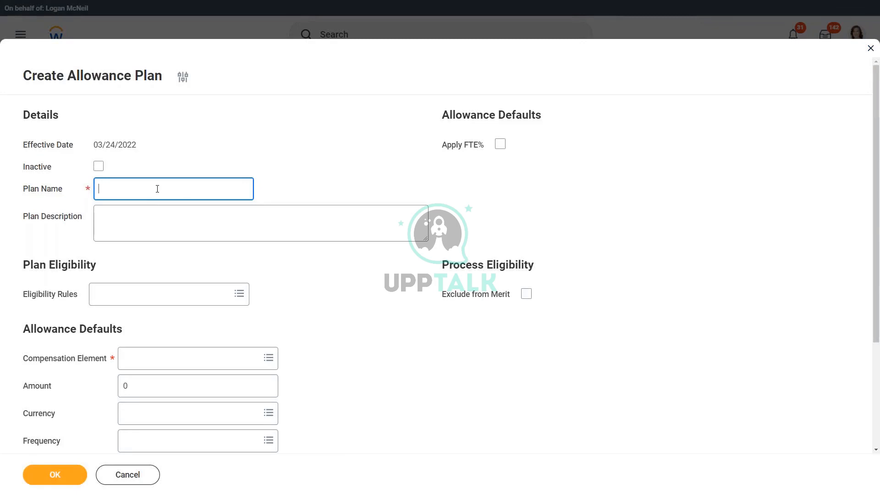
{"action": "type", "text": "WW_Car Allowance"}
{"action": "scroll", "coordinate": [328, 171], "scroll_direction": "down", "scroll_amount": 1}
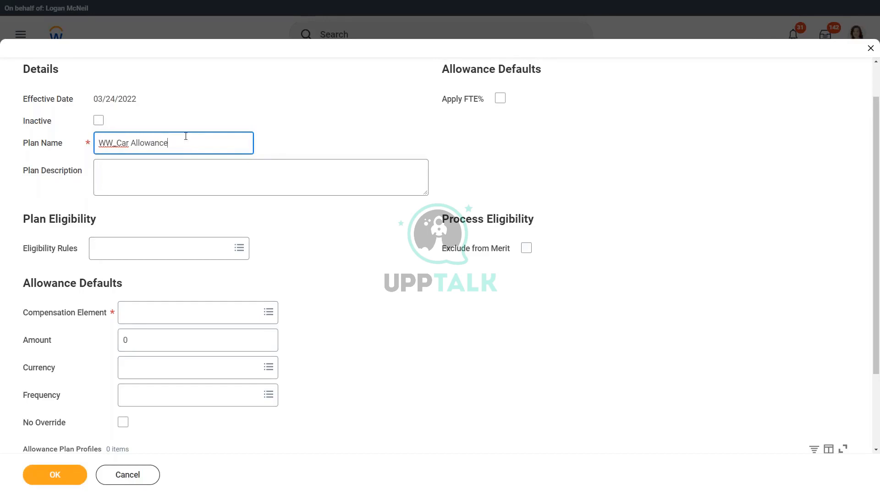
{"action": "left_click_drag", "start_coordinate": [174, 142], "coordinate": [37, 149]}
{"action": "left_click_drag", "start_coordinate": [193, 146], "coordinate": [29, 140]}
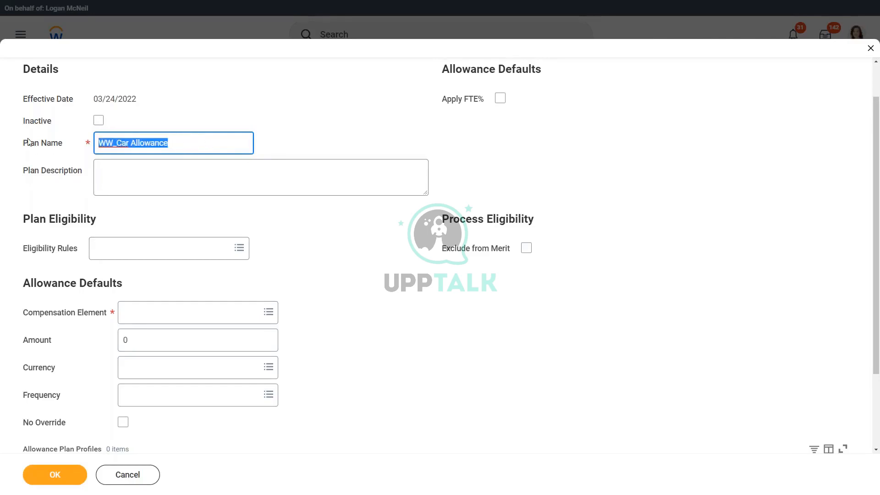
{"action": "left_click", "coordinate": [170, 157]}
{"action": "left_click", "coordinate": [200, 146]}
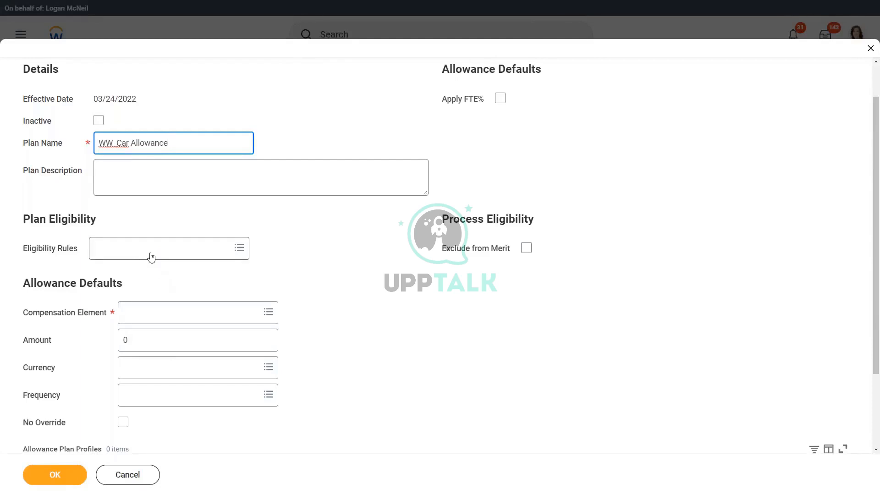
Step: Set the allowance defaults' compensation element to Car Allowance and the frequency to Annual
{"action": "left_click", "coordinate": [152, 313]}
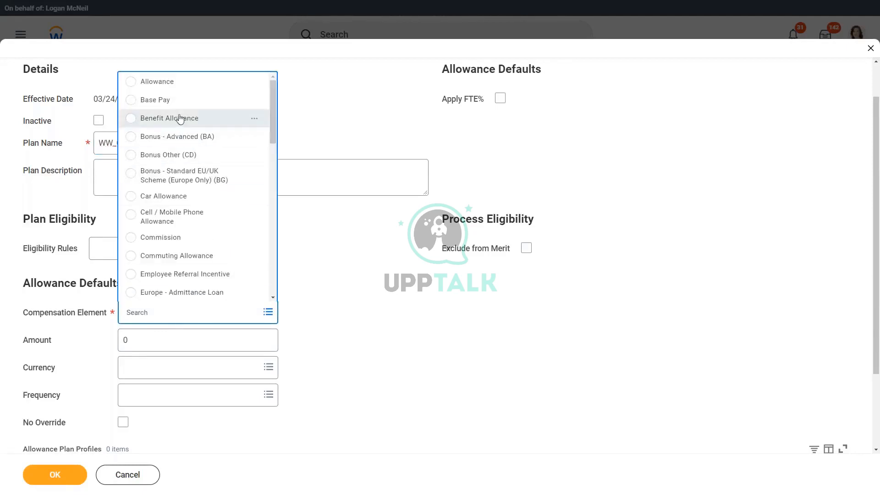
{"action": "left_click", "coordinate": [179, 196]}
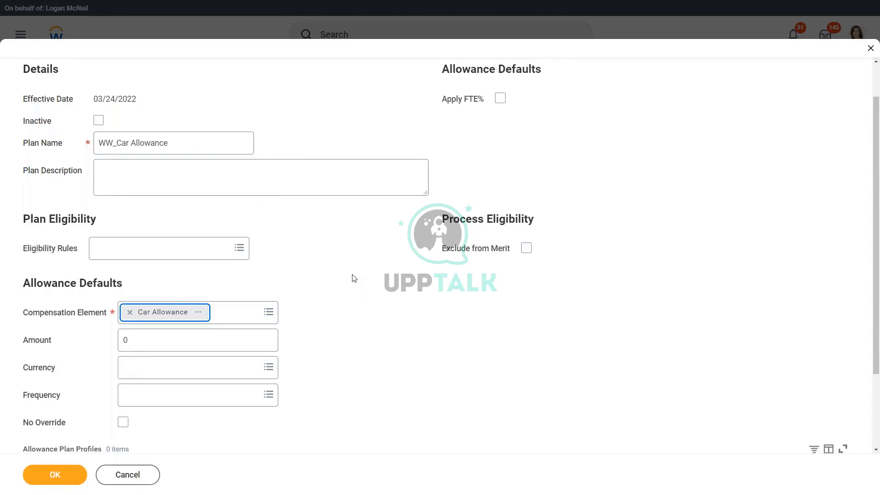
{"action": "scroll", "coordinate": [223, 289], "scroll_direction": "down", "scroll_amount": 2}
{"action": "left_click", "coordinate": [158, 246]}
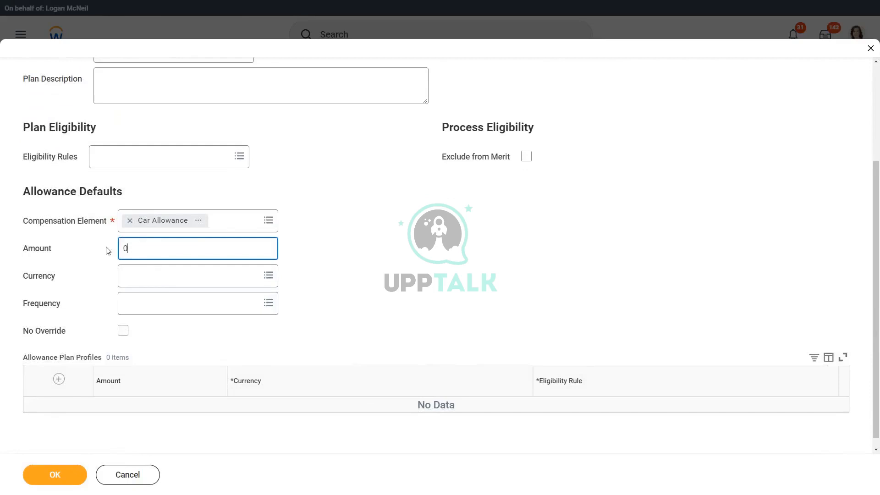
{"action": "left_click_drag", "start_coordinate": [26, 249], "coordinate": [79, 249]}
{"action": "left_click", "coordinate": [156, 250]}
{"action": "left_click", "coordinate": [152, 307]}
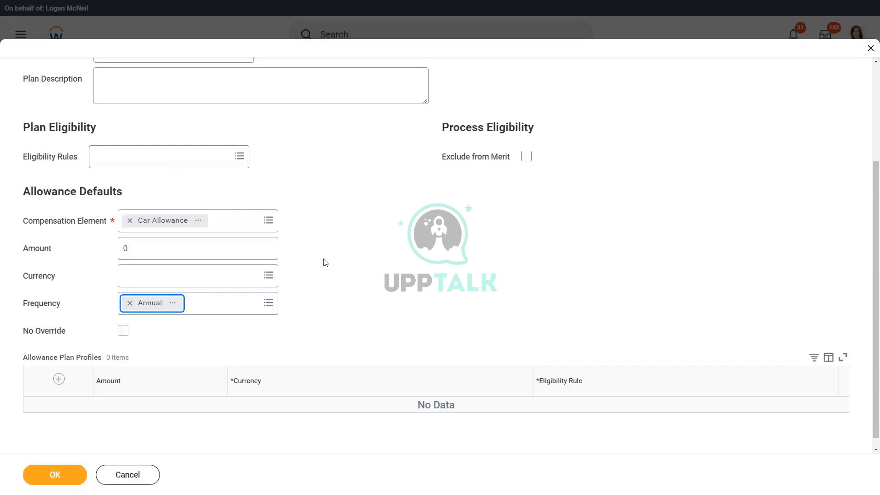
{"action": "scroll", "coordinate": [285, 284], "scroll_direction": "down", "scroll_amount": 1}
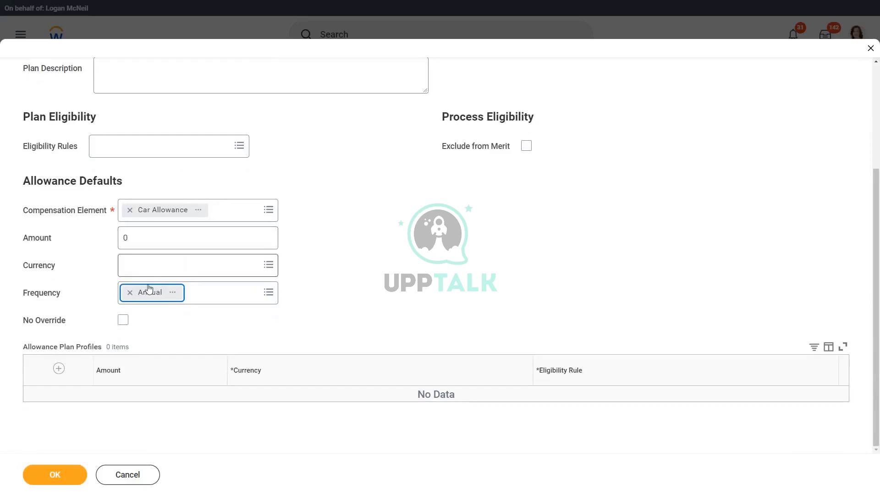
{"action": "left_click", "coordinate": [59, 369]}
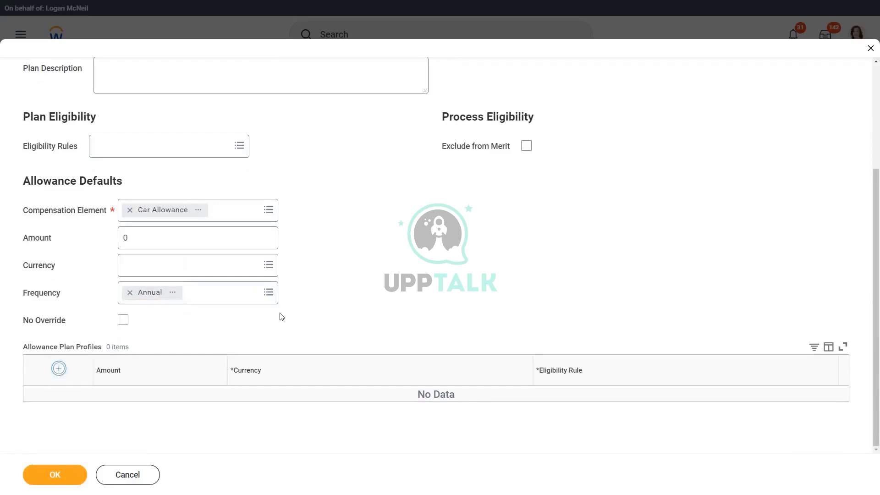
{"action": "scroll", "coordinate": [287, 316], "scroll_direction": "down", "scroll_amount": 1}
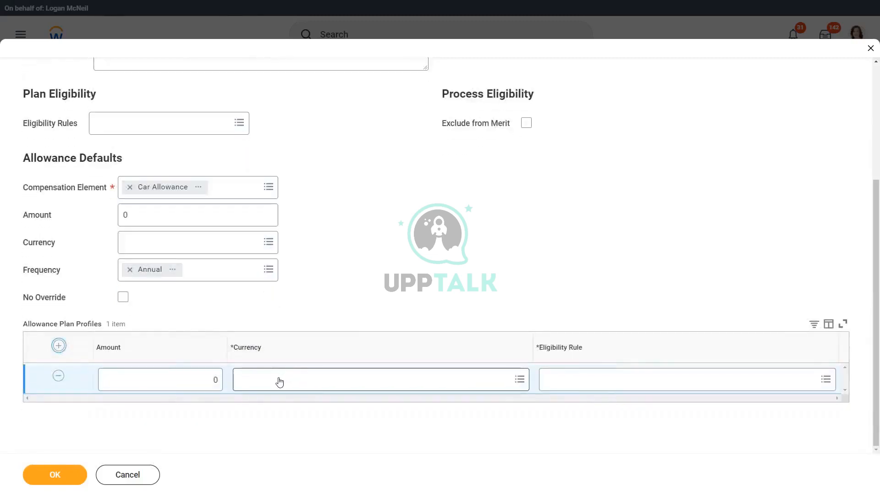
{"action": "left_click", "coordinate": [58, 376]}
Step: Set the default allowance amount to 1,200 and its currency to USD
{"action": "left_click", "coordinate": [139, 238]}
{"action": "key", "text": "ctrl+a"}
{"action": "type", "text": "1"}
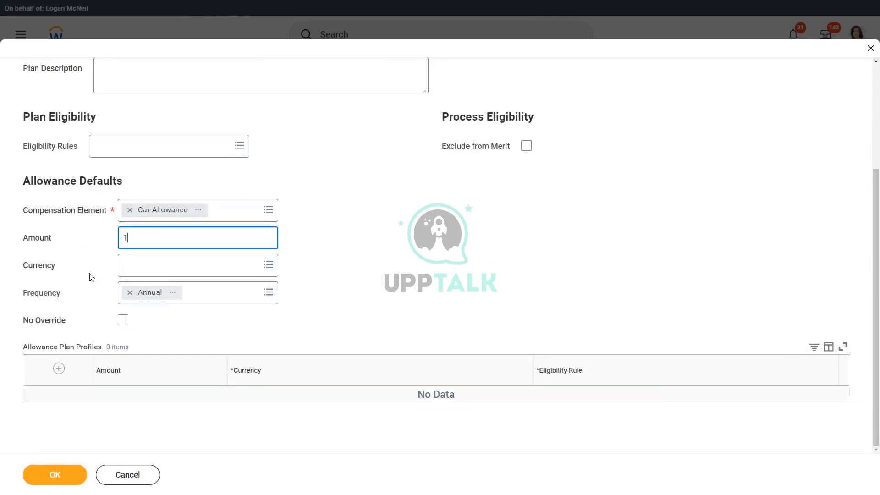
{"action": "type", "text": "200"}
{"action": "key", "text": "Tab"}
{"action": "type", "text": "usd"}
{"action": "key", "text": "Return"}
{"action": "left_click", "coordinate": [439, 248]}
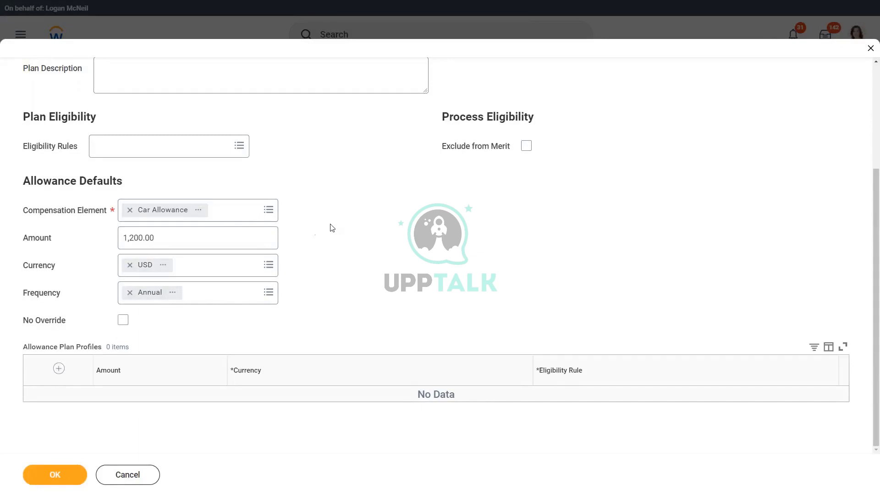
Step: Exclude the car allowance plan from merit under its process eligibility
{"action": "scroll", "coordinate": [332, 228], "scroll_direction": "up", "scroll_amount": 1}
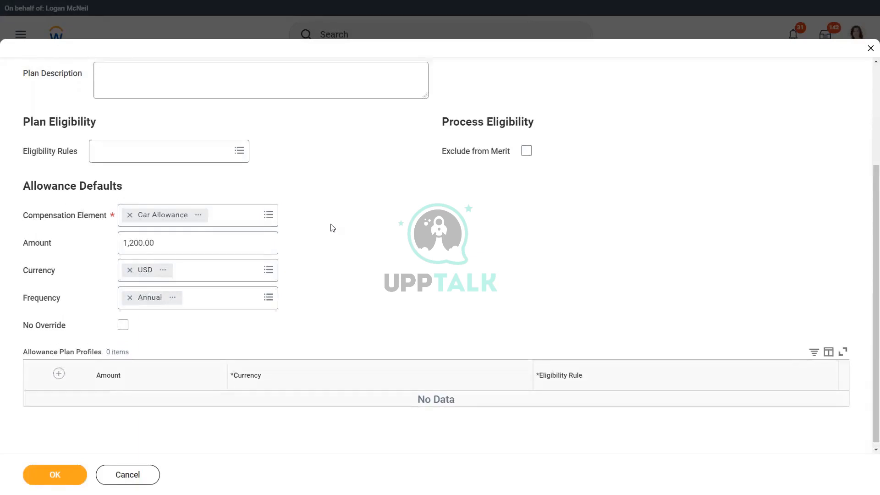
{"action": "scroll", "coordinate": [333, 232], "scroll_direction": "up", "scroll_amount": 5}
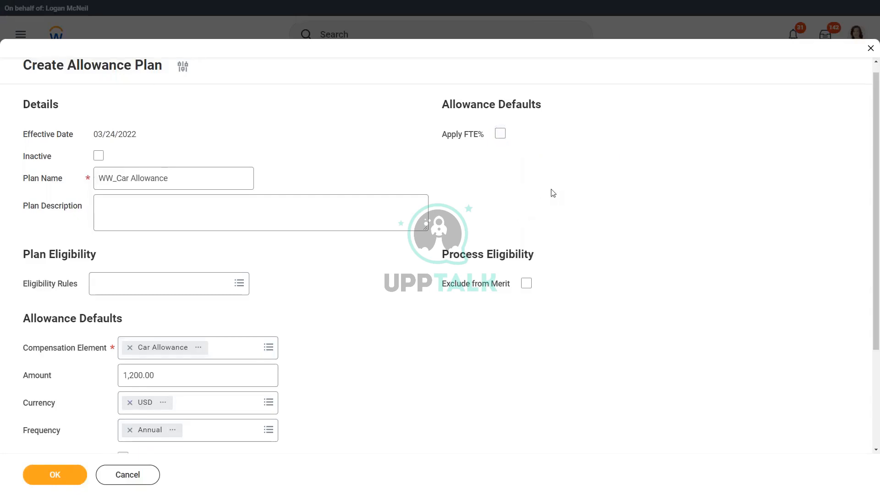
{"action": "scroll", "coordinate": [552, 192], "scroll_direction": "down", "scroll_amount": 2}
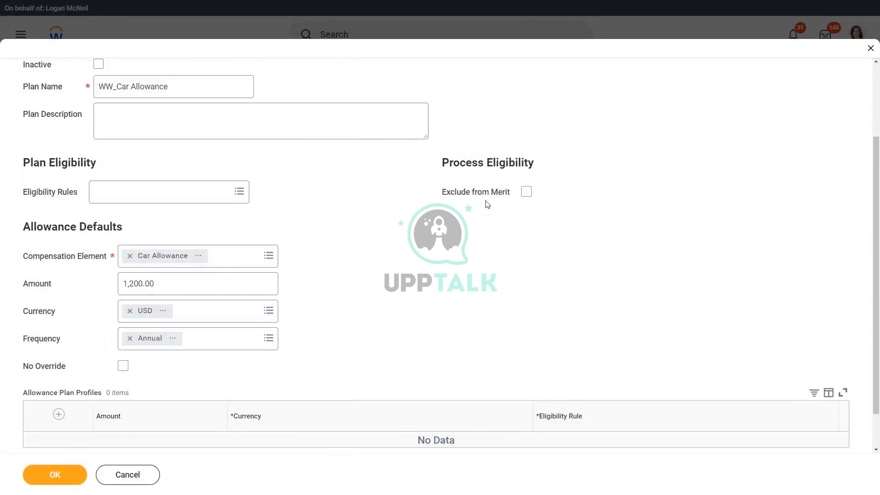
{"action": "left_click", "coordinate": [526, 191]}
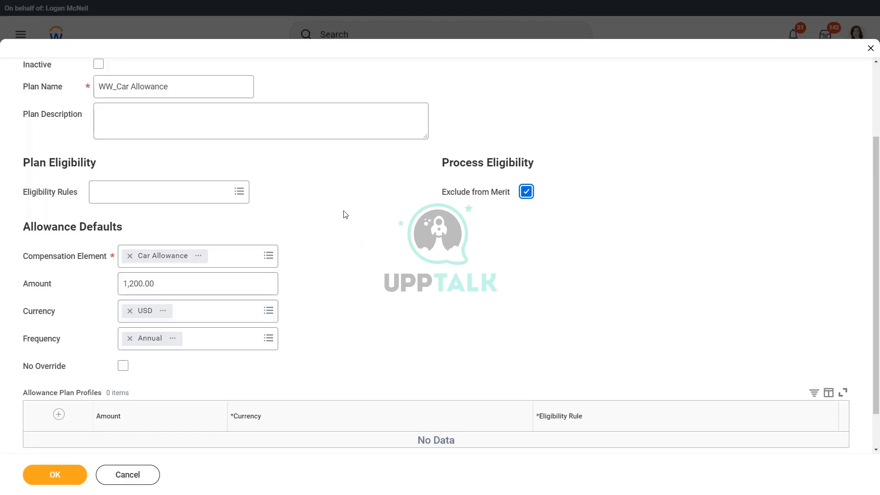
Step: Examine the Allowance Plan Profiles section, highlighting part of its heading and clearing the highlight
{"action": "scroll", "coordinate": [351, 213], "scroll_direction": "down", "scroll_amount": 1}
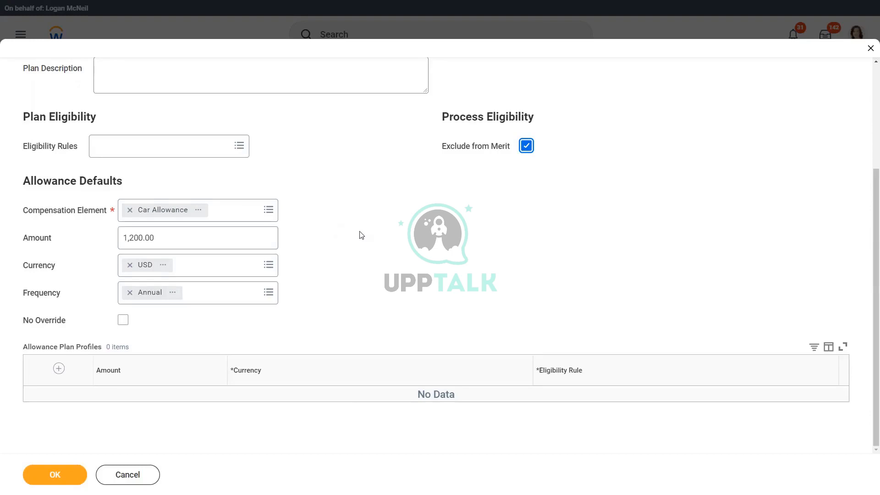
{"action": "double_click", "coordinate": [84, 350]}
{"action": "left_click", "coordinate": [404, 312]}
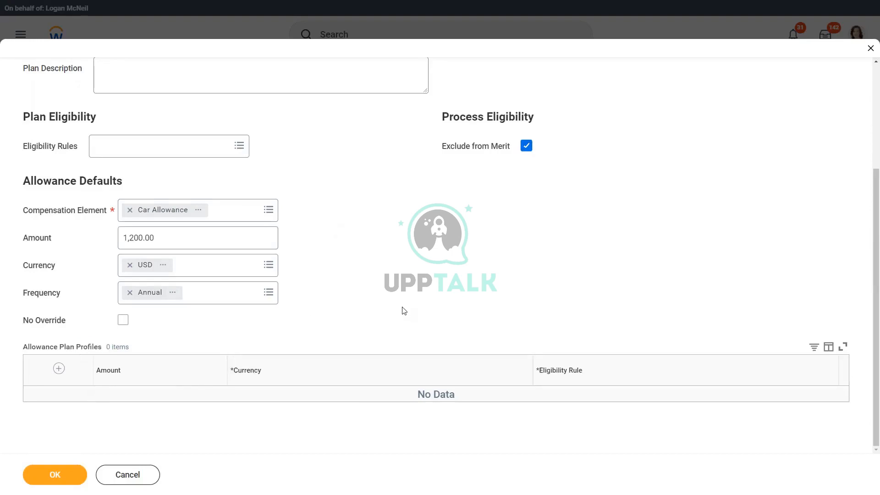